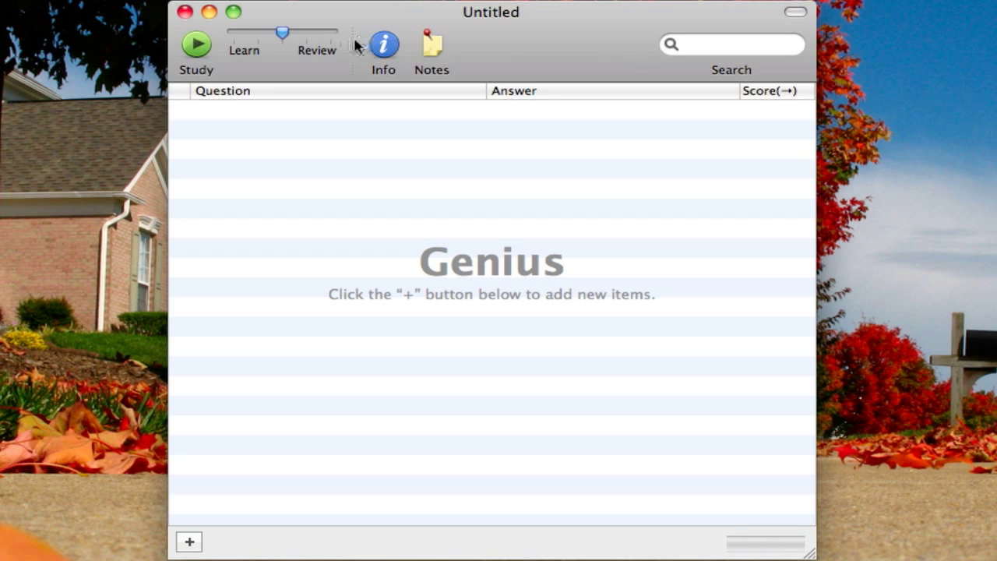
# Step: Add a card with question '¿Como estás?' and answer 'How are you?' to the Untitled deck
pyautogui.click(385, 53)
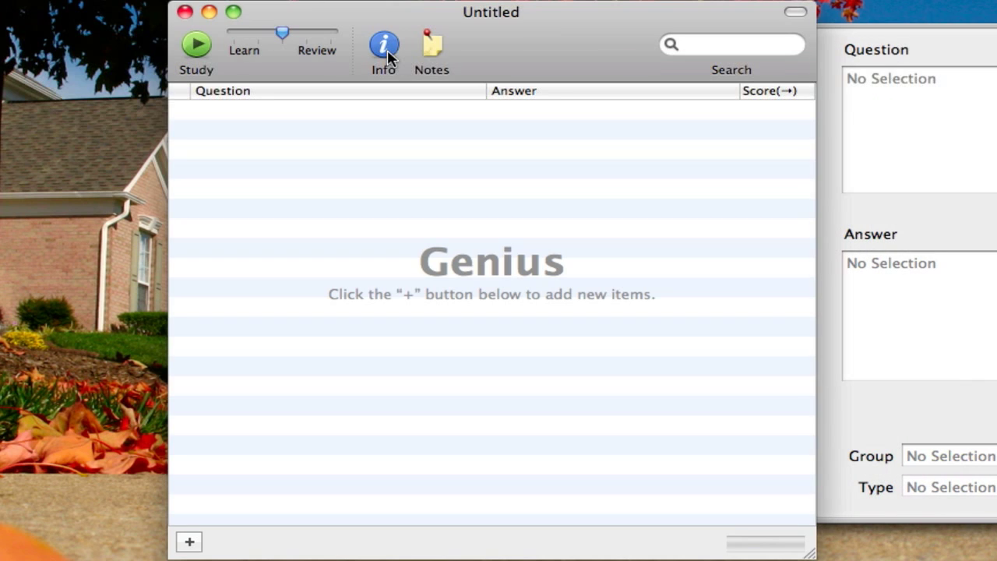
pyautogui.click(386, 53)
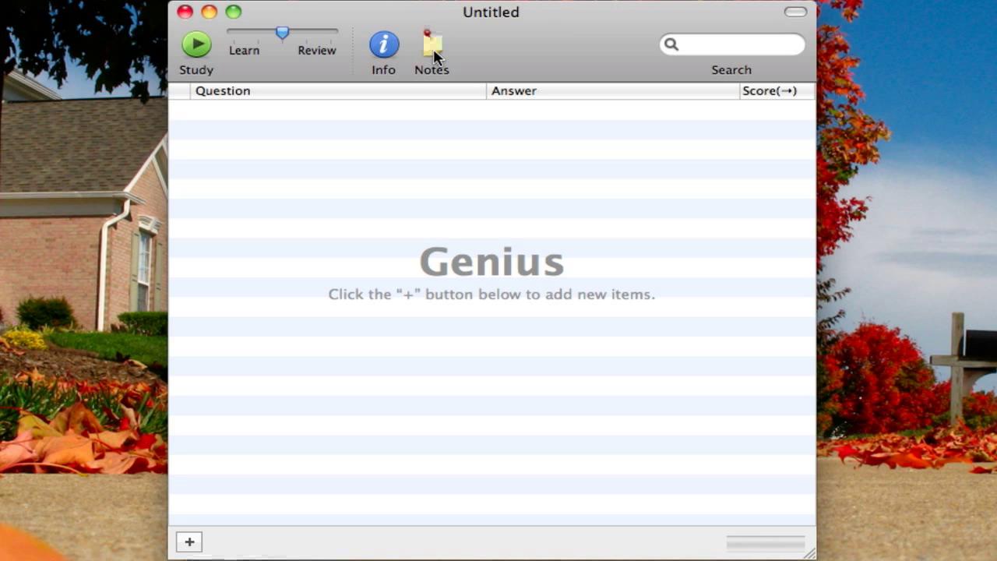
pyautogui.click(188, 543)
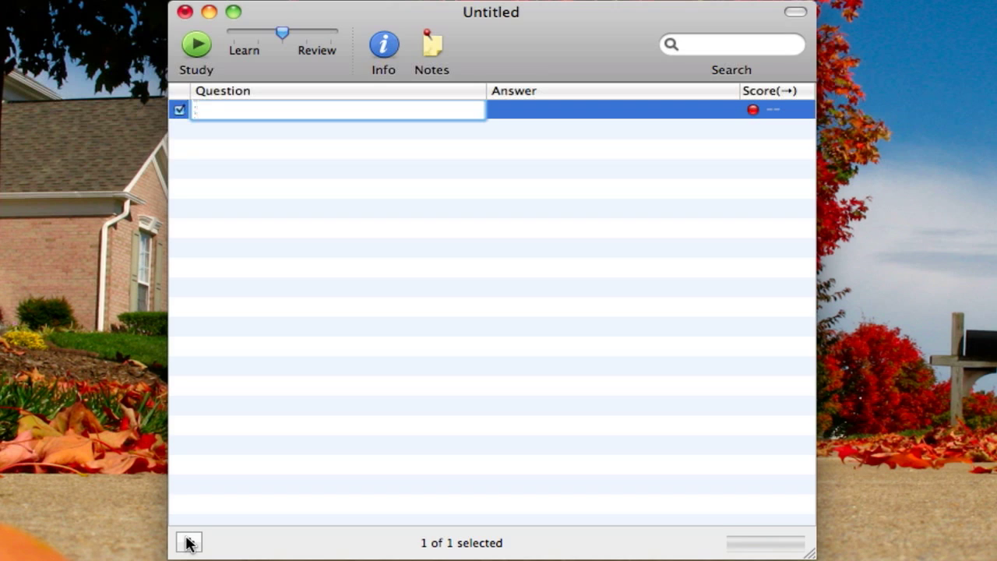
pyautogui.write('¿Como est')
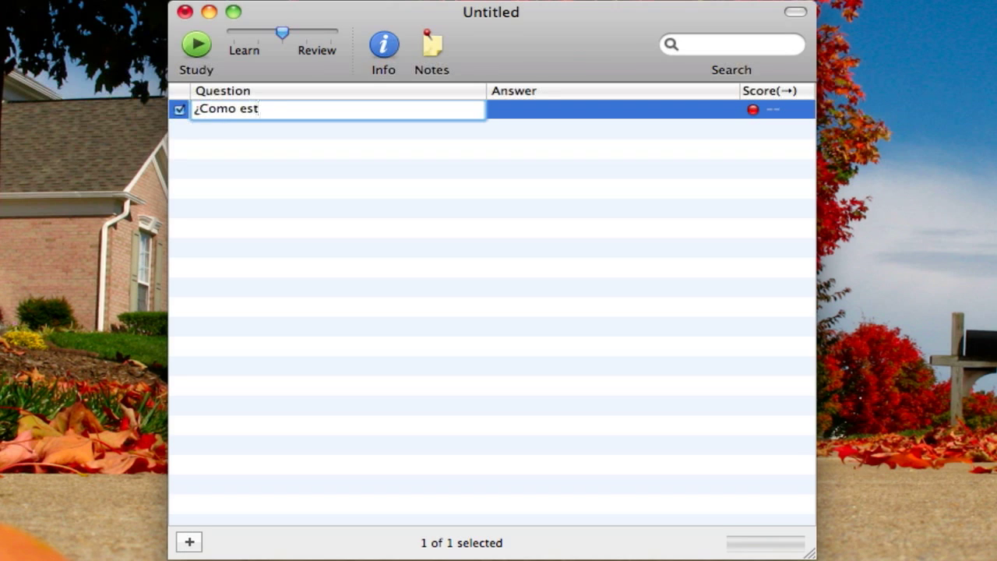
pyautogui.write('ás?')
pyautogui.click(537, 115)
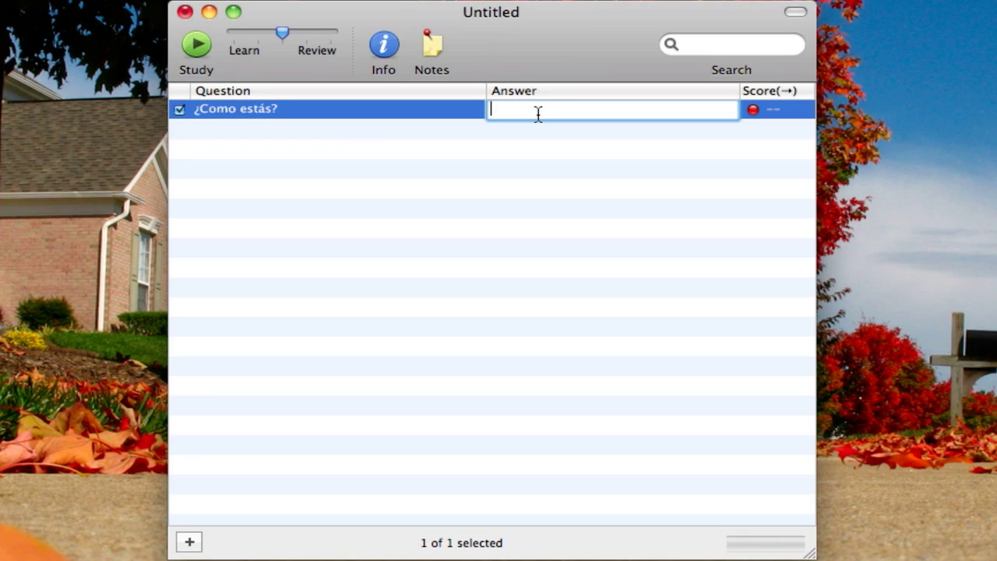
pyautogui.write('How are you?')
pyautogui.click(508, 204)
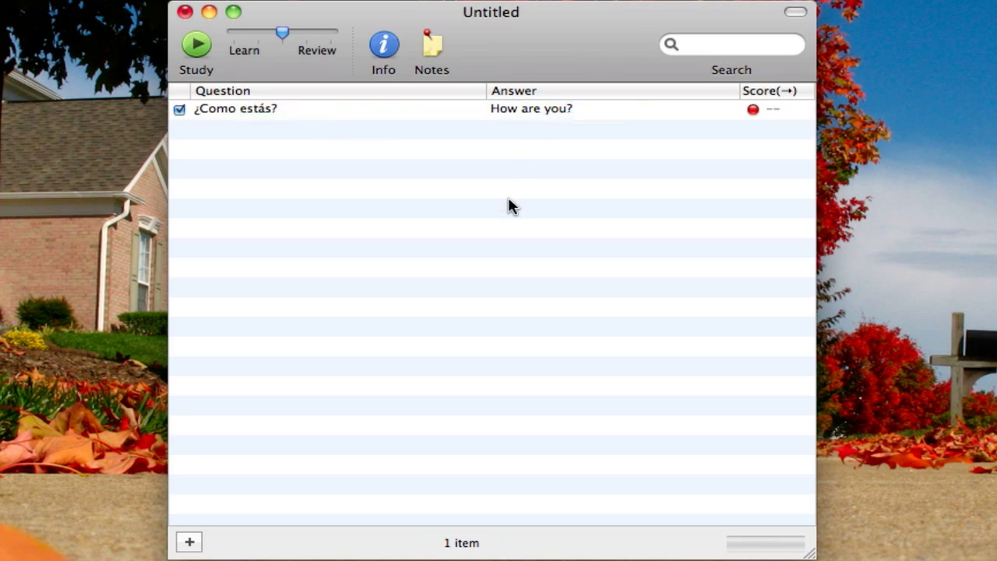
# Step: Select the '¿Como estás?' card, show its details and item type list, then open the File menu
pyautogui.click(440, 110)
pyautogui.click(393, 62)
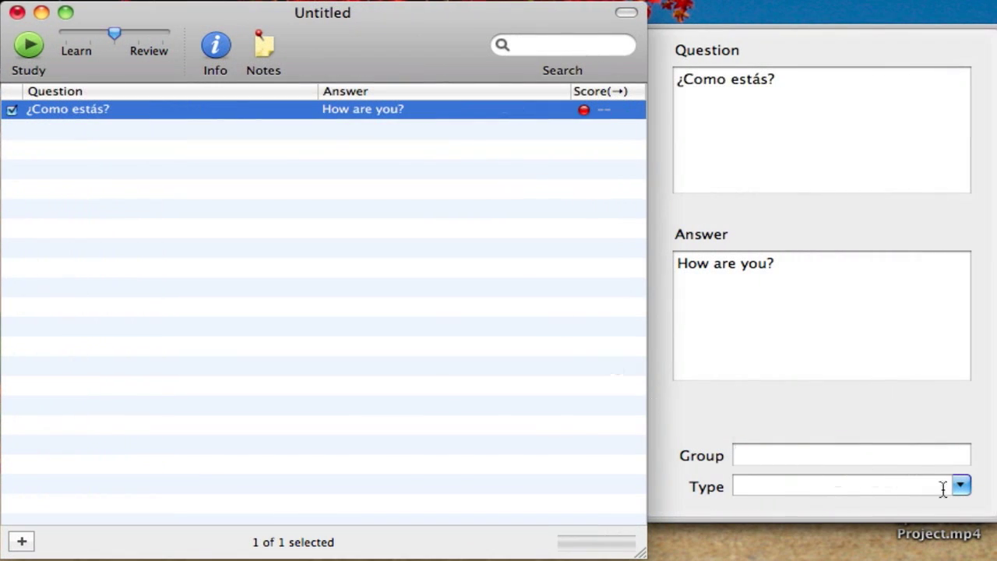
pyautogui.click(960, 484)
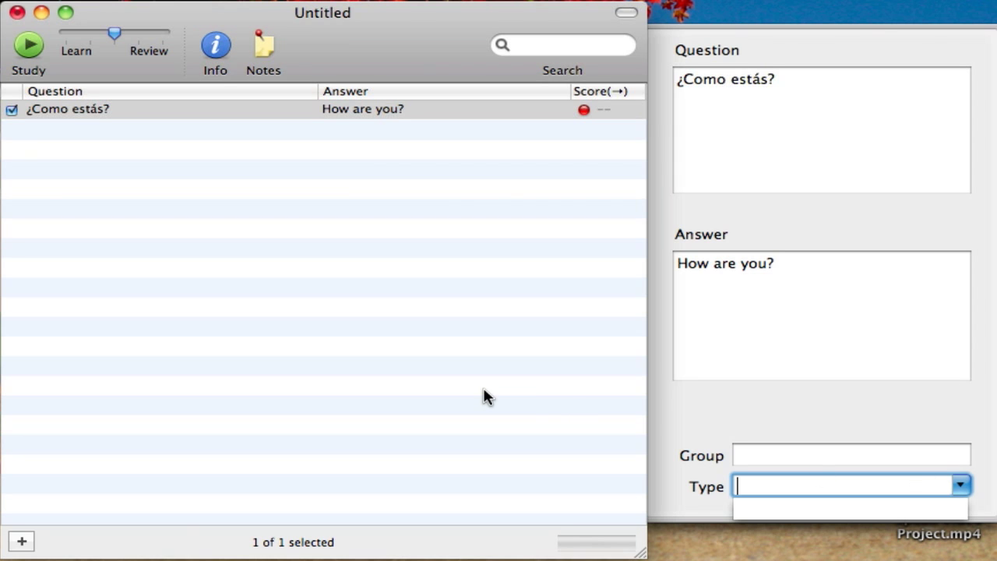
pyautogui.click(212, 9)
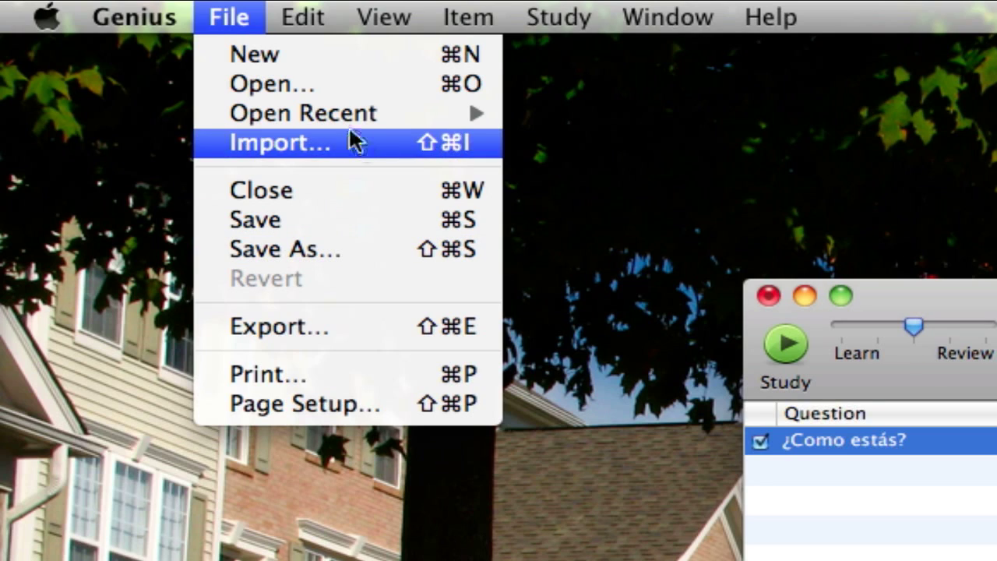
# Step: Open the recent Cellular Respiration Review deck and close the Untitled deck without saving
pyautogui.moveTo(347, 119)
pyautogui.click(661, 131)
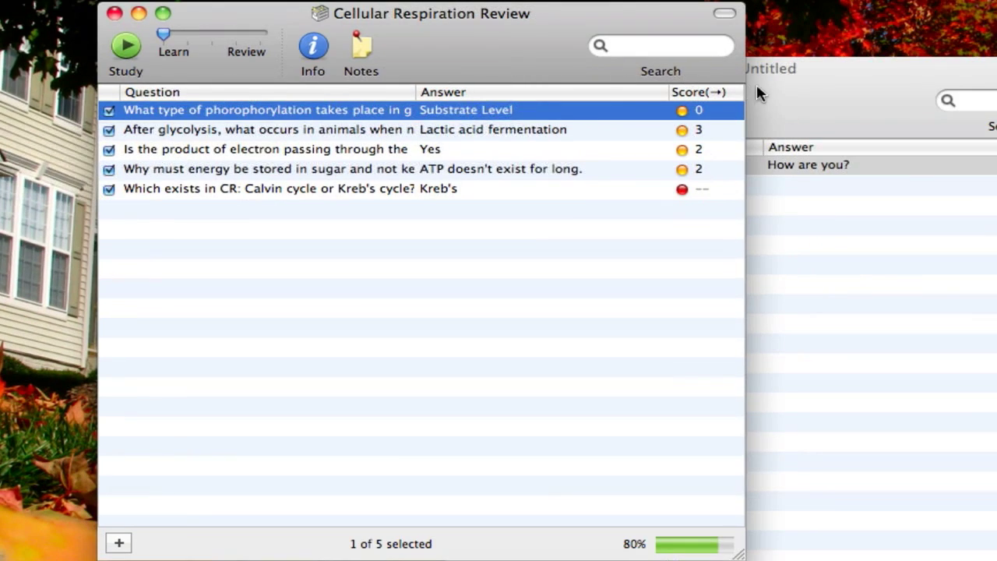
pyautogui.click(759, 92)
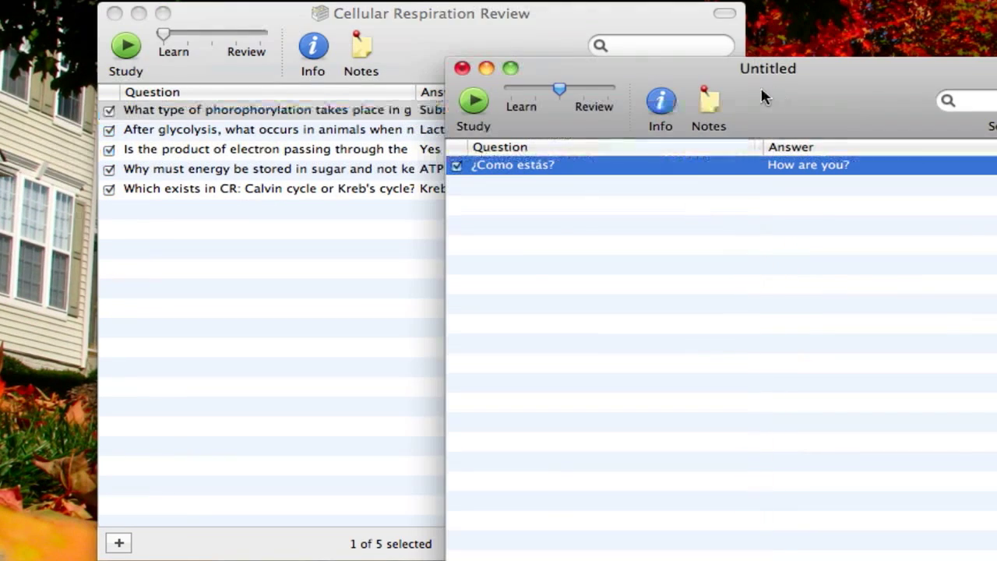
pyautogui.click(462, 68)
pyautogui.click(716, 248)
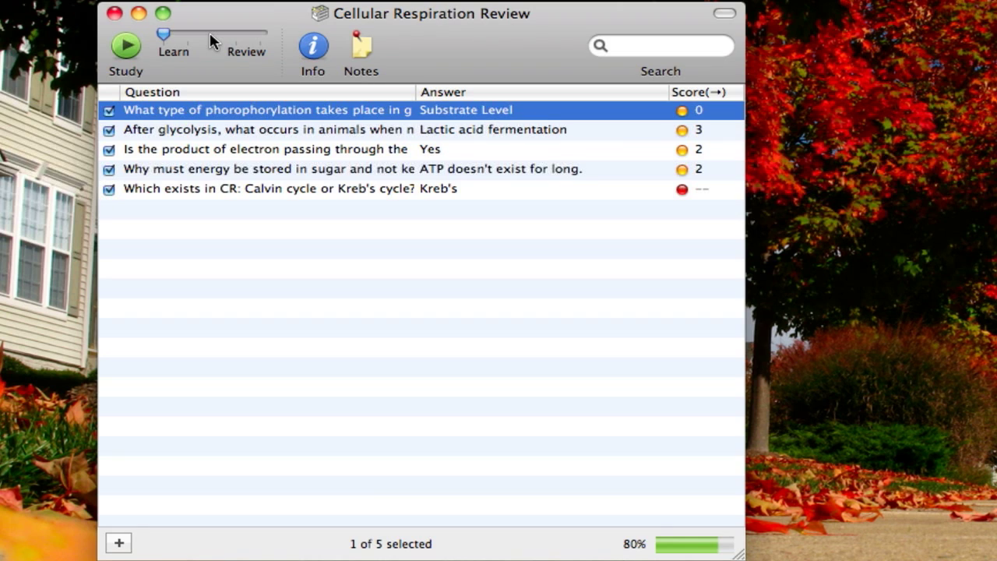
# Step: Start a Study session and continue past the 'Before you begin studying' tip to the first question
pyautogui.click(126, 47)
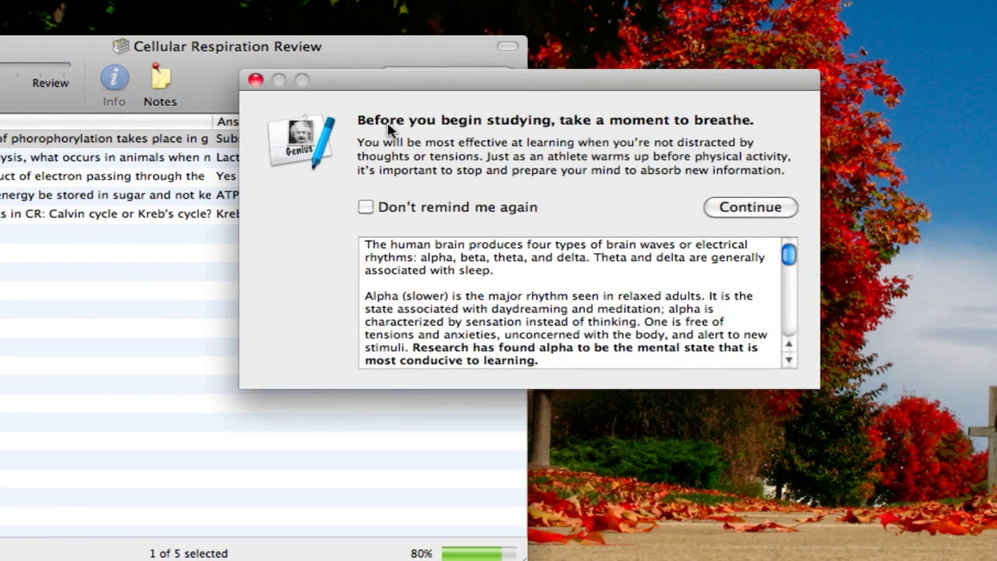
pyautogui.scroll(-1, 472, 278)
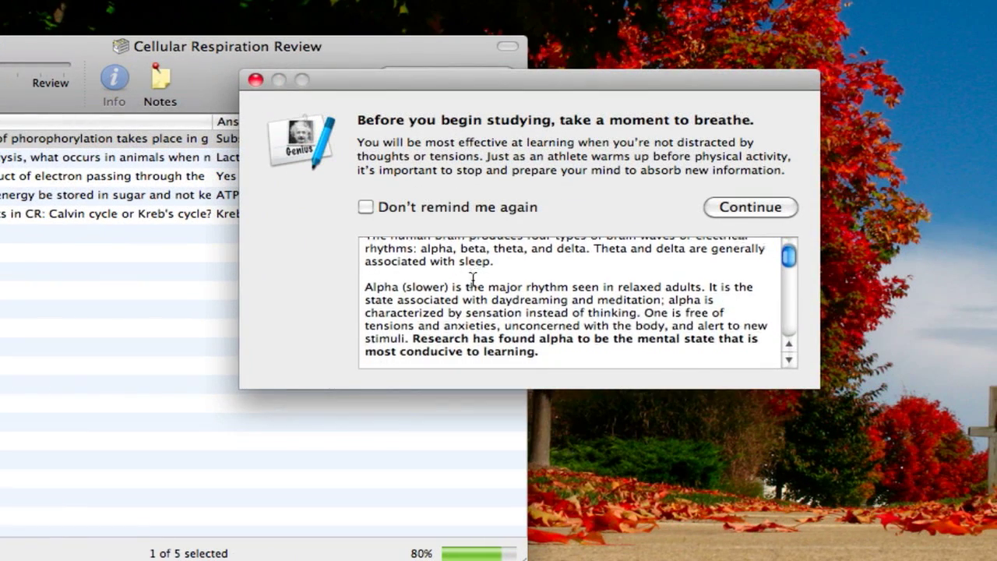
pyautogui.scroll(1, 474, 278)
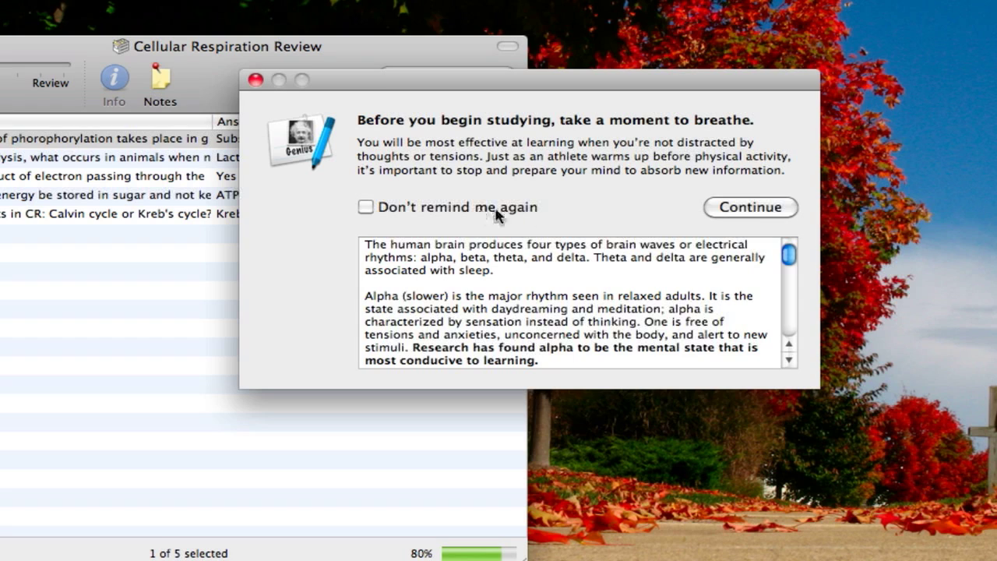
pyautogui.click(734, 208)
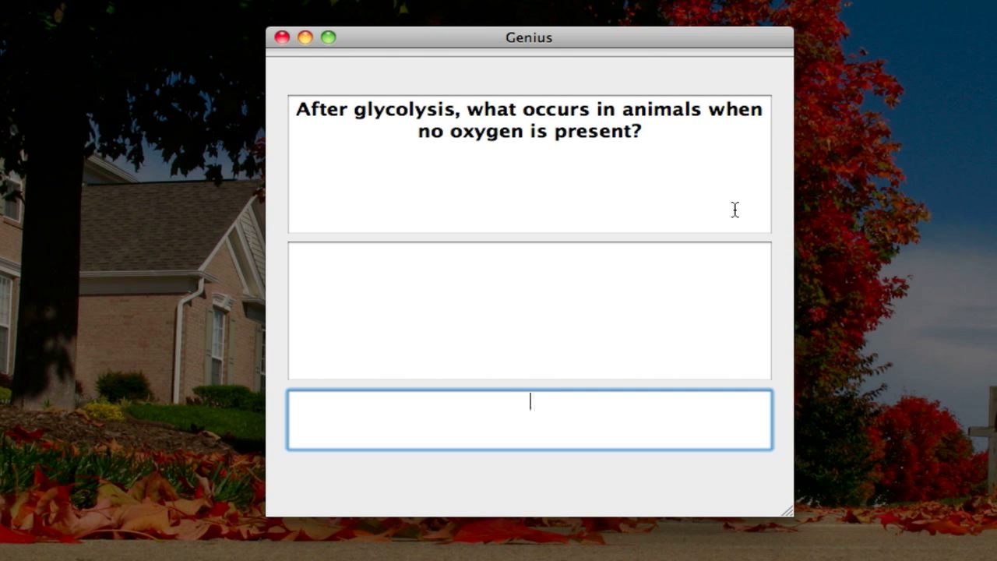
# Step: Answer 'lactic acid fermentation' to the first card, then 'subtrate level' to the phosphorylation card
pyautogui.write('lactic acid ')
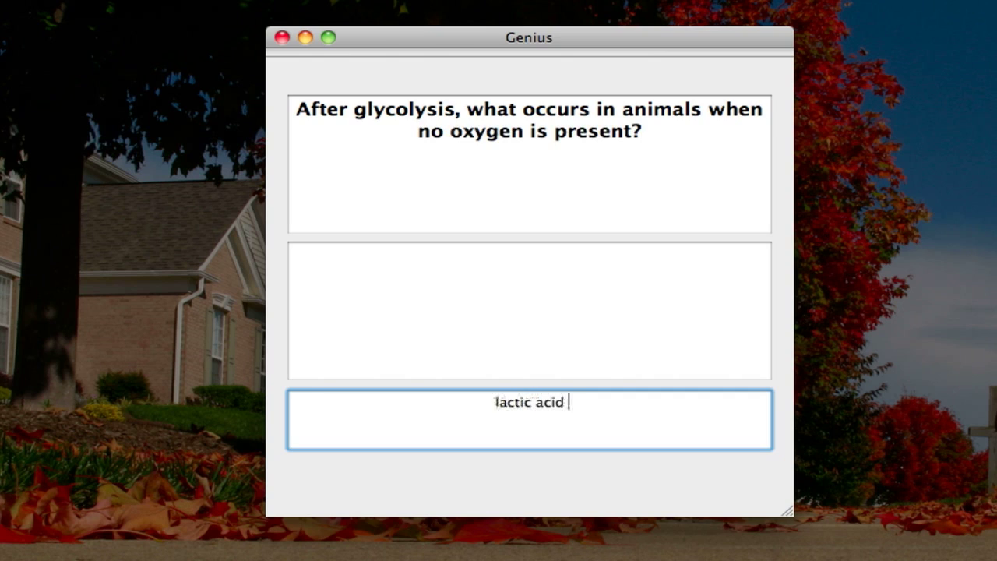
pyautogui.write('fermentation')
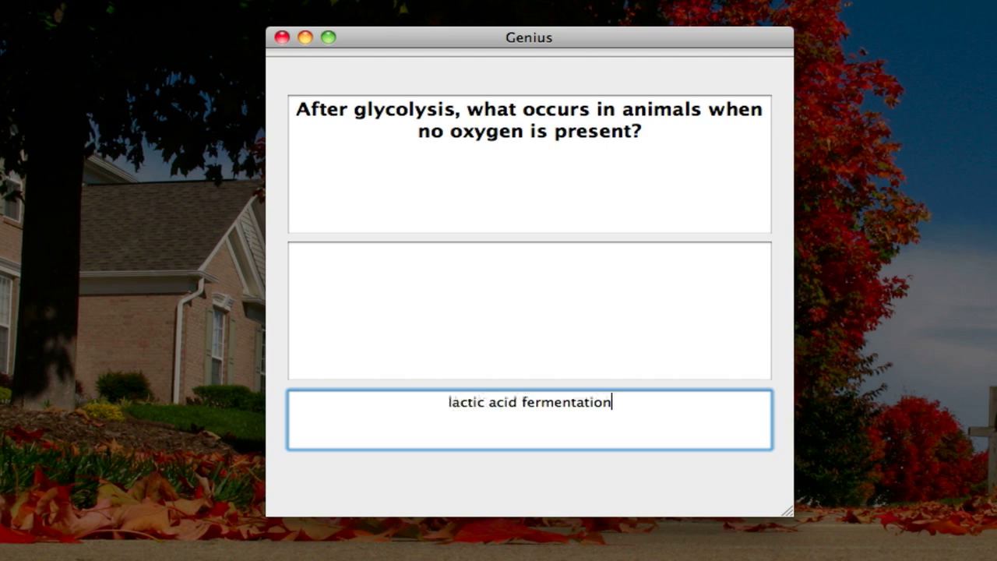
pyautogui.press('Return')
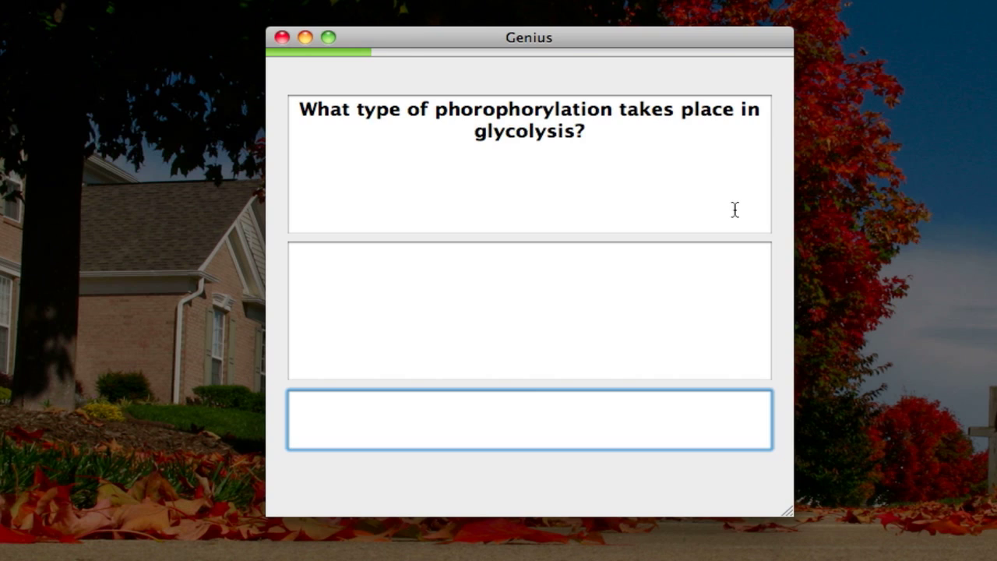
pyautogui.write('subtrate ')
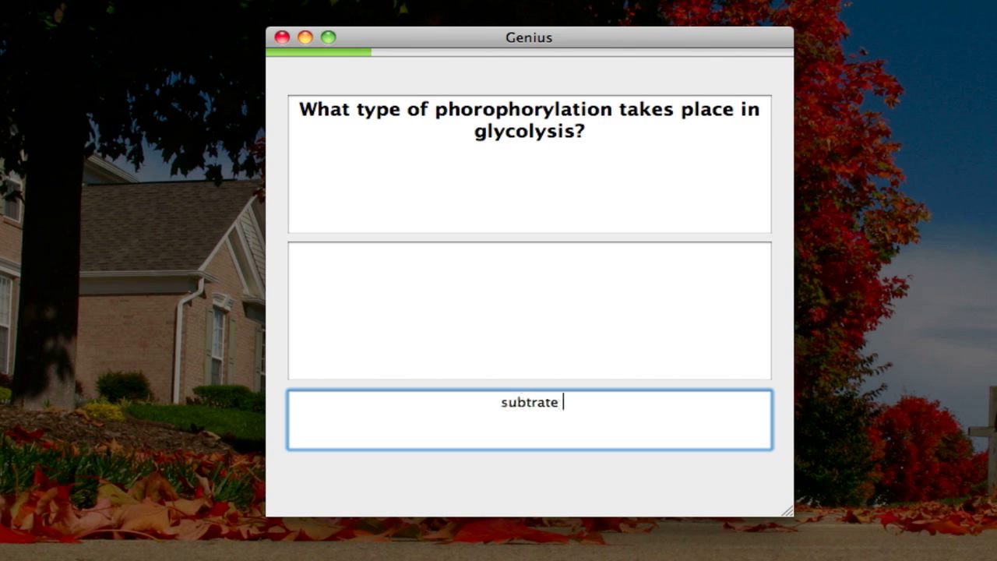
pyautogui.write('level')
pyautogui.press('Return')
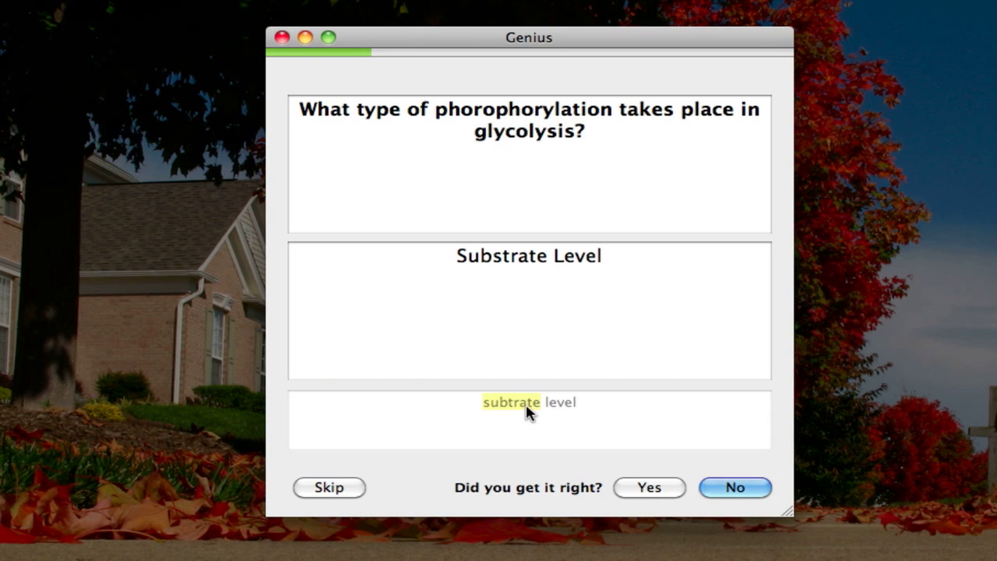
# Step: Mark the glycolysis answer correct, then answer 'ATP cannot exist for long' and mark it correct
pyautogui.click(643, 488)
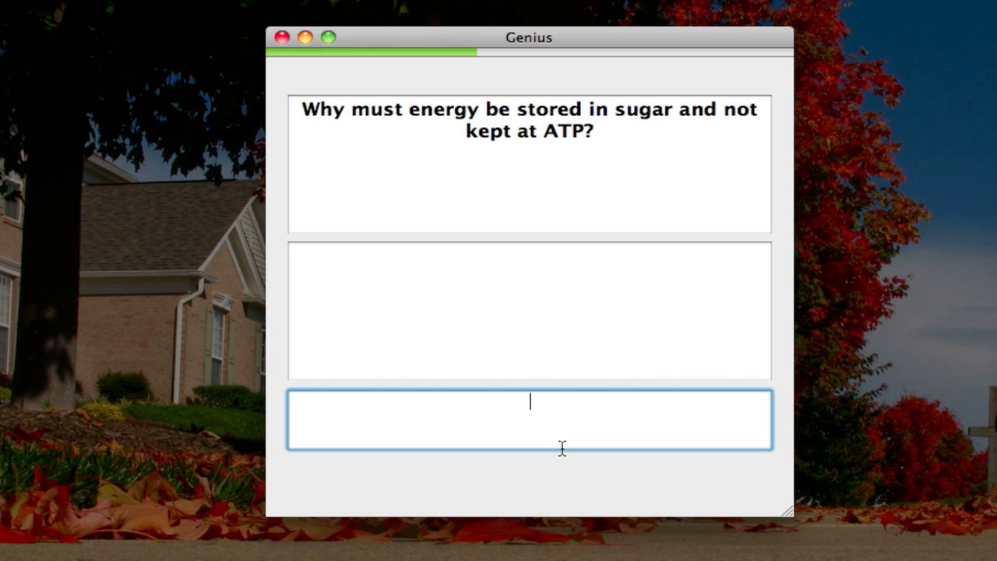
pyautogui.write('ATP cannot ')
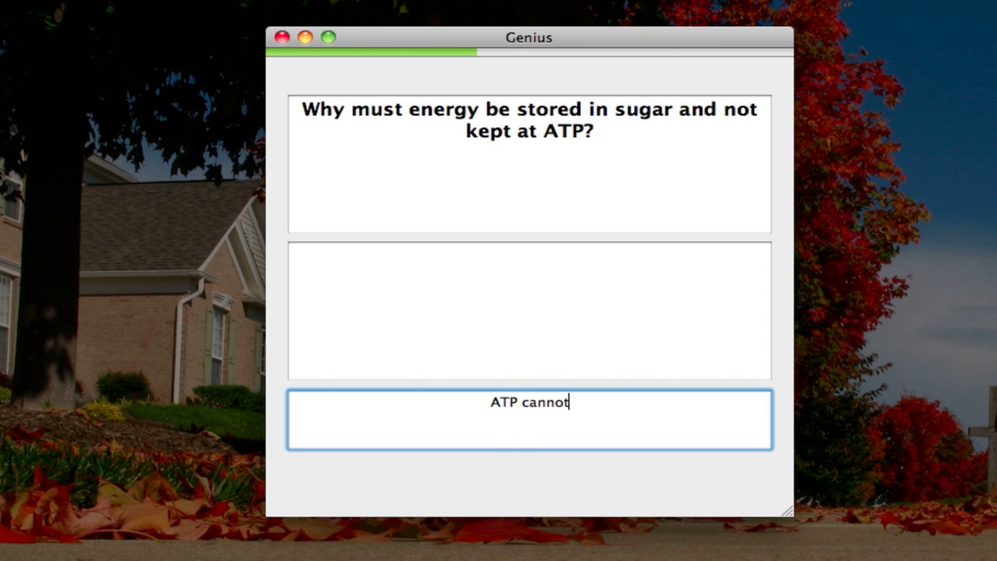
pyautogui.write('d')
pyautogui.press('BackSpace')
pyautogui.write('ex')
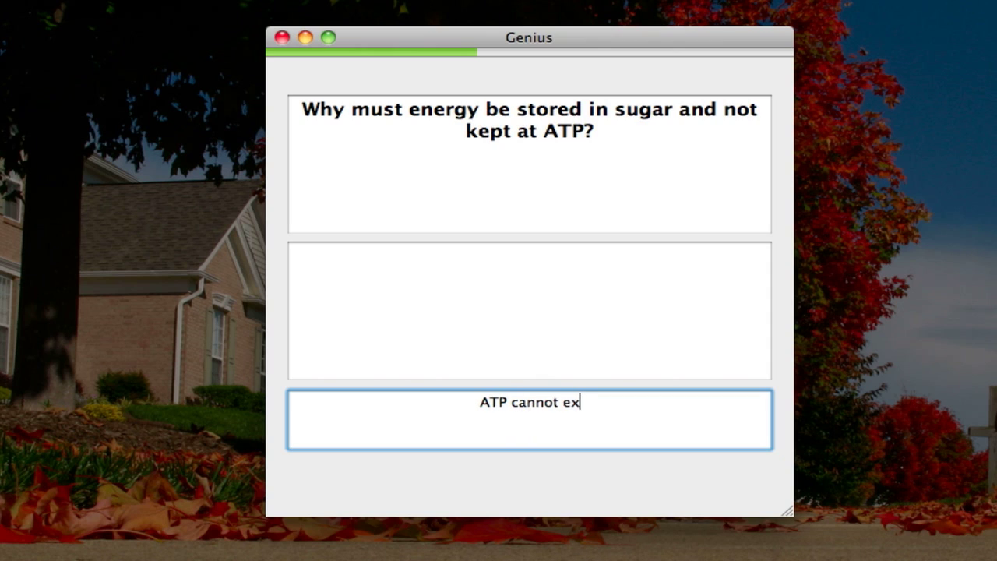
pyautogui.write('ist for long')
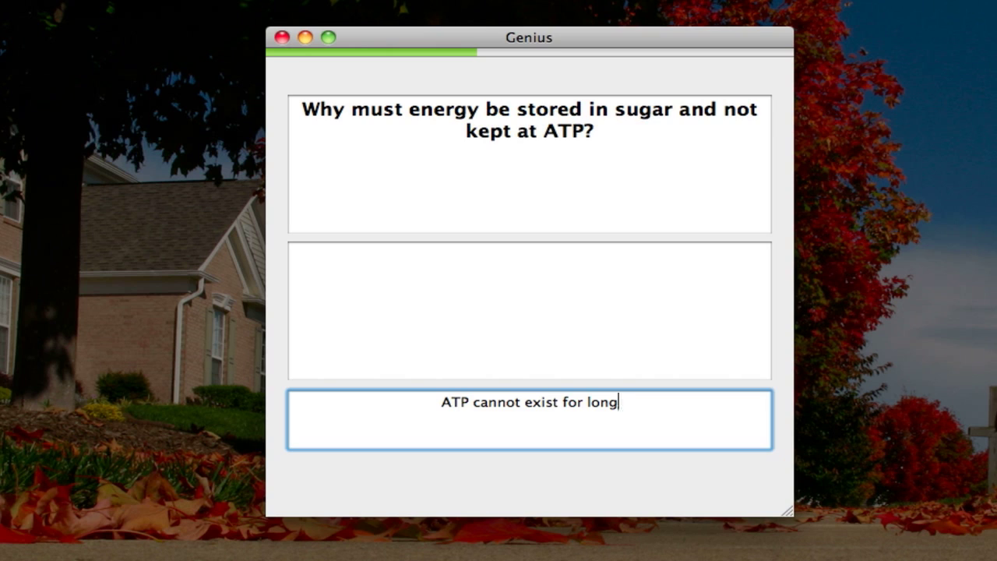
pyautogui.press('Return')
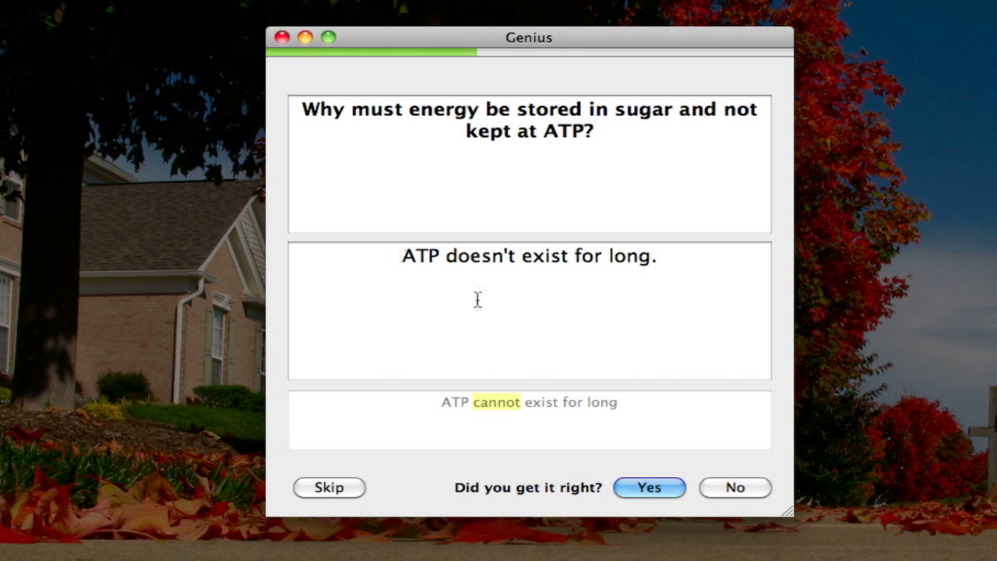
pyautogui.click(653, 487)
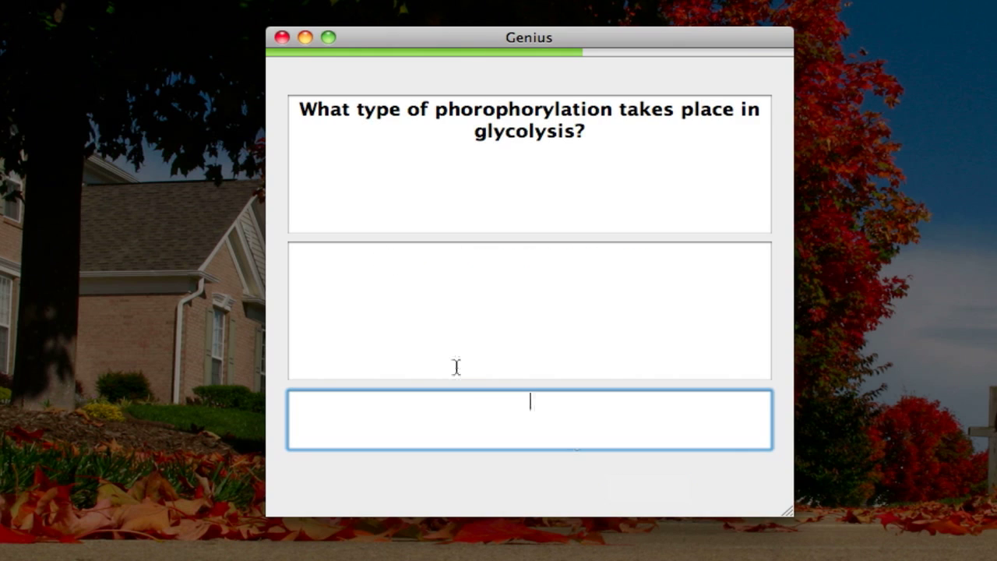
# Step: Answer 'substrate levle' and mark it correct, then answer 'yes' on the Kreb's card and continue
pyautogui.write('substrate levle')
pyautogui.press('Return')
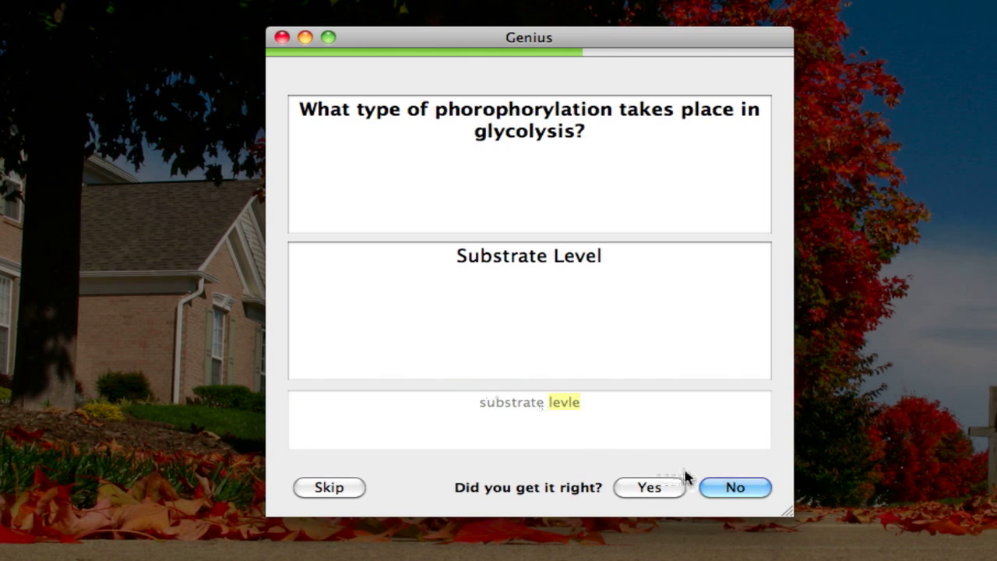
pyautogui.click(675, 485)
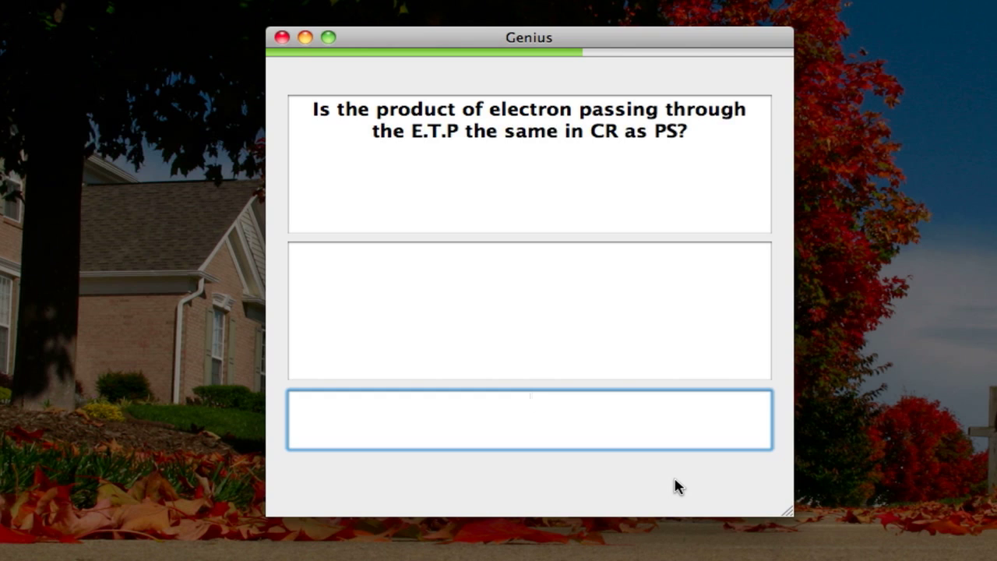
pyautogui.write('yes')
pyautogui.press('Return')
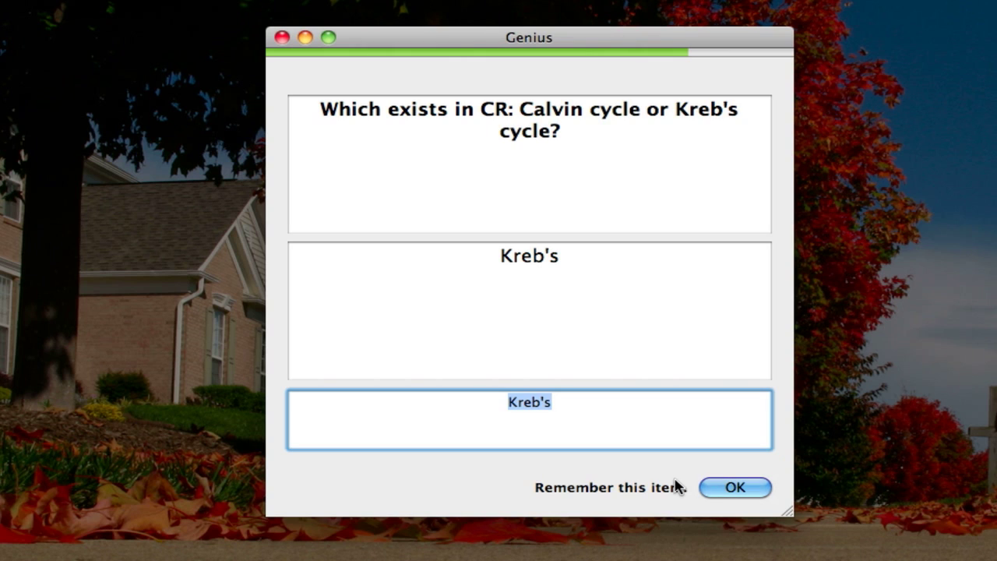
pyautogui.click(733, 488)
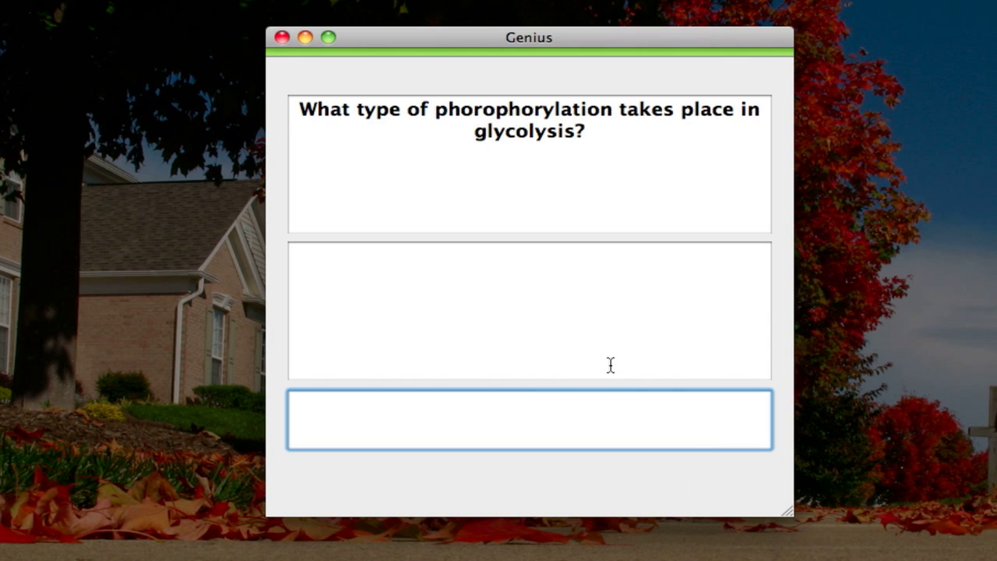
# Step: Answer 'substrate level', then 'krebs', marking the krebs answer correct to end the quiz
pyautogui.write('substrate level')
pyautogui.press('Return')
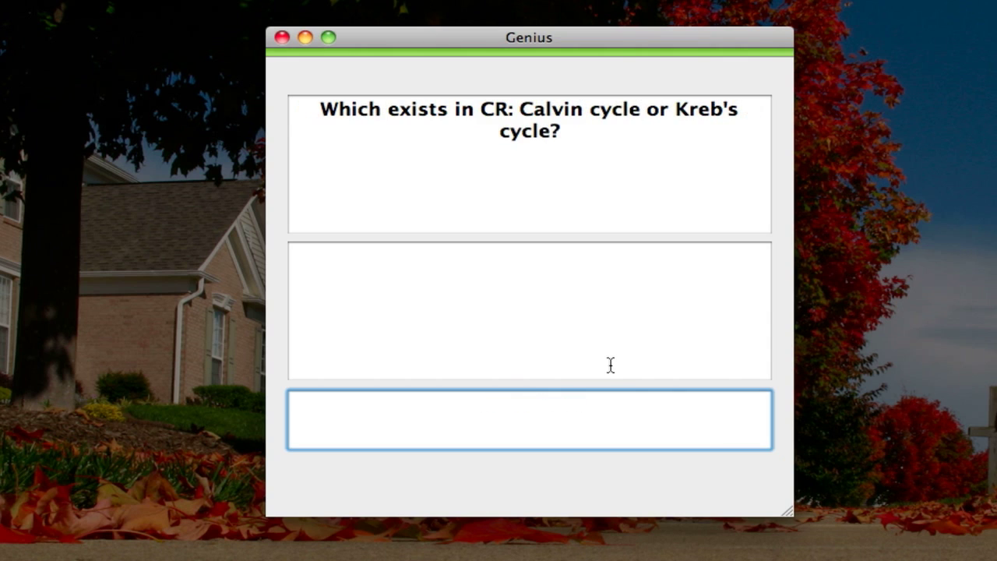
pyautogui.write('krebs')
pyautogui.press('Return')
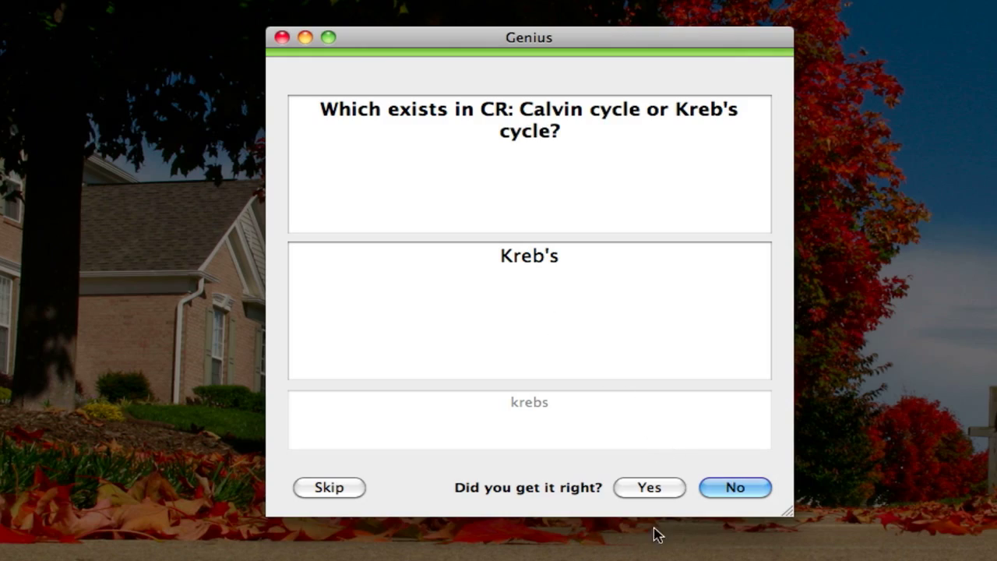
pyautogui.click(655, 490)
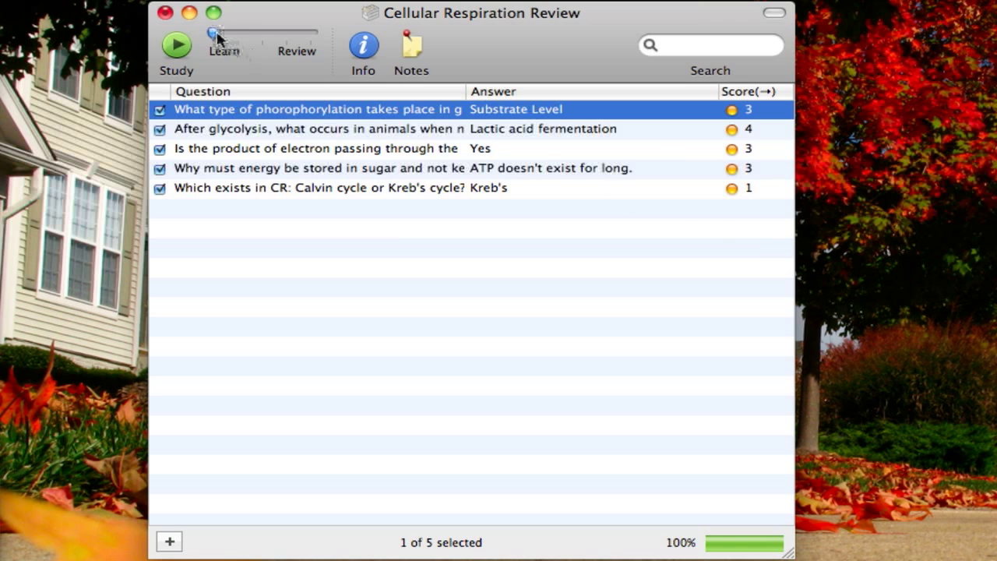
# Step: Drag the Learn/Review slider toward Review and select the After glycolysis item
pyautogui.moveTo(217, 35); pyautogui.dragTo(310, 35)
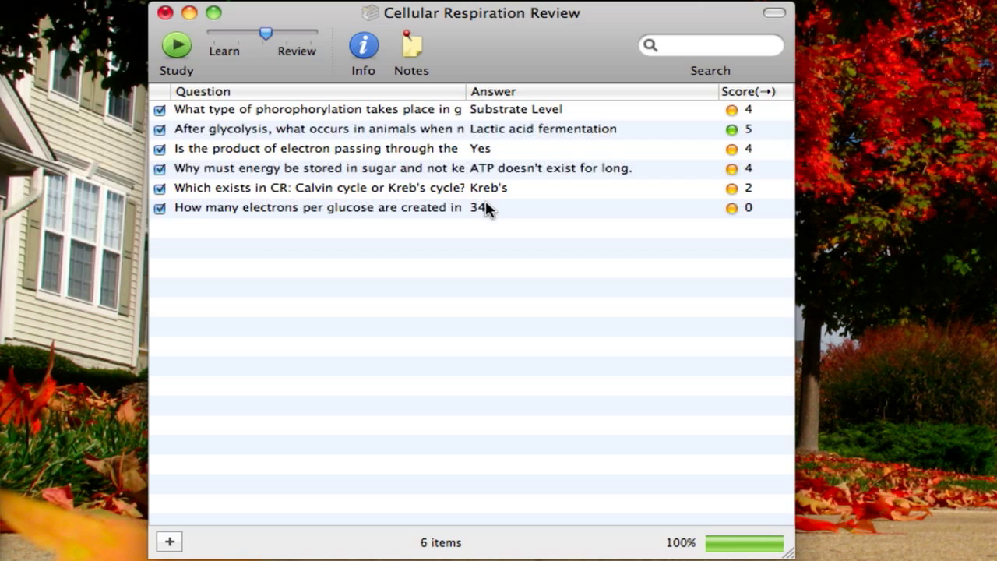
pyautogui.click(736, 136)
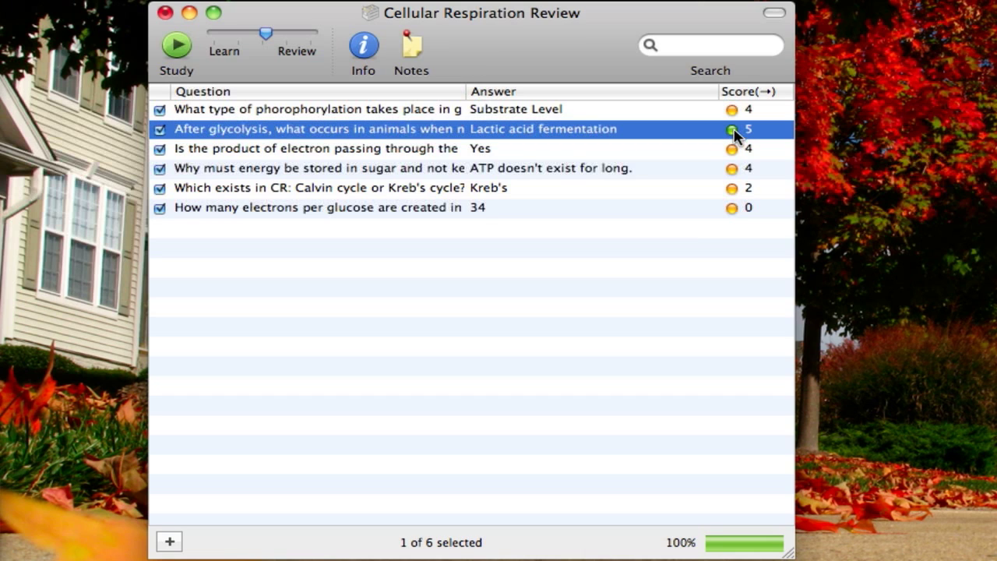